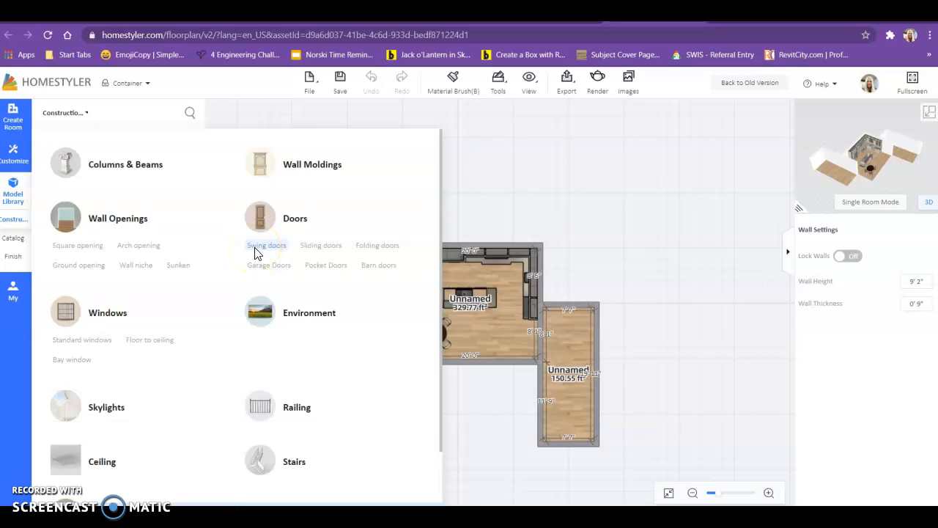
Step: Open the Construction library listing swing, sliding, folding, garage, pocket and barn doors
click(318, 268)
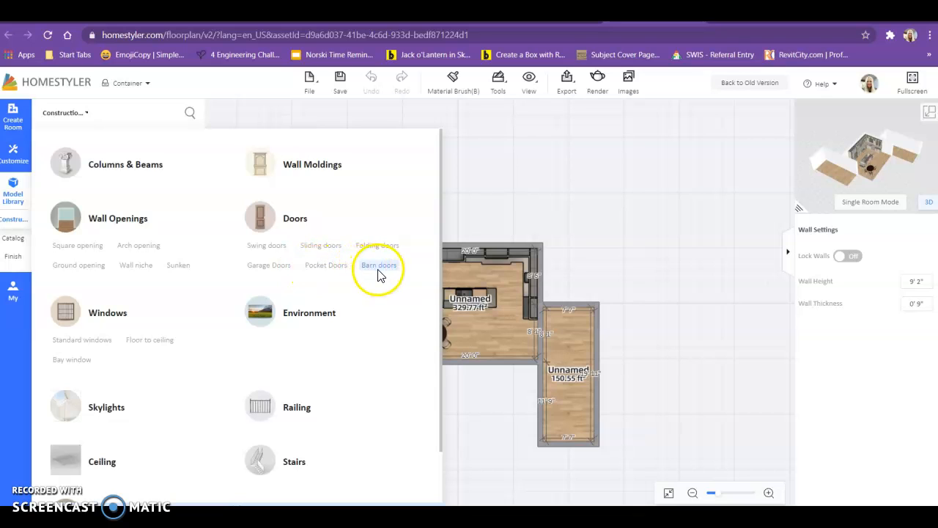
Step: Place a plain white 2'7" swing door in the kitchen's left wall, opening into the kitchen
click(273, 249)
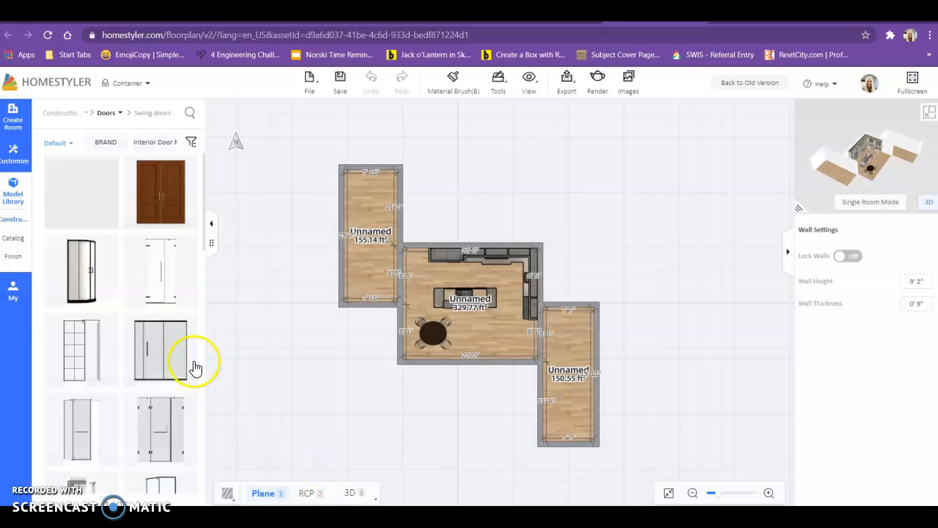
scroll(132, 422, down, 10)
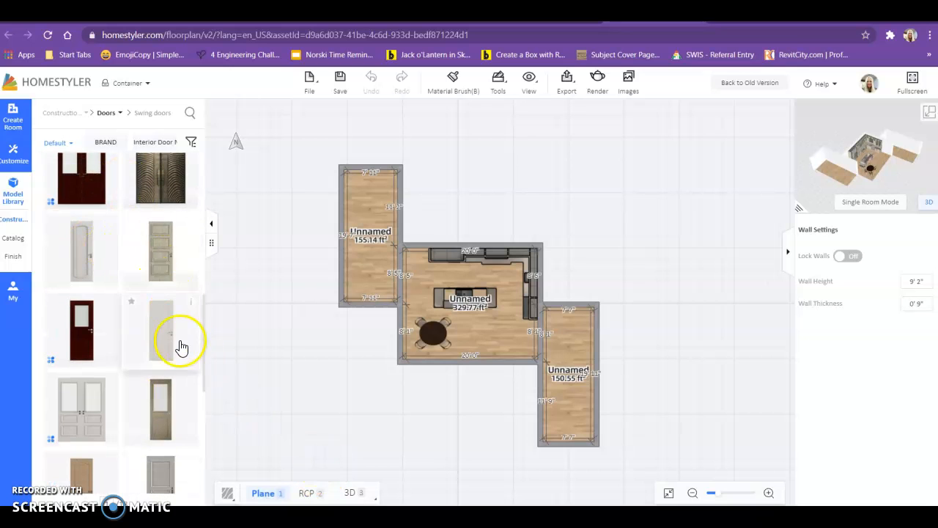
click(149, 330)
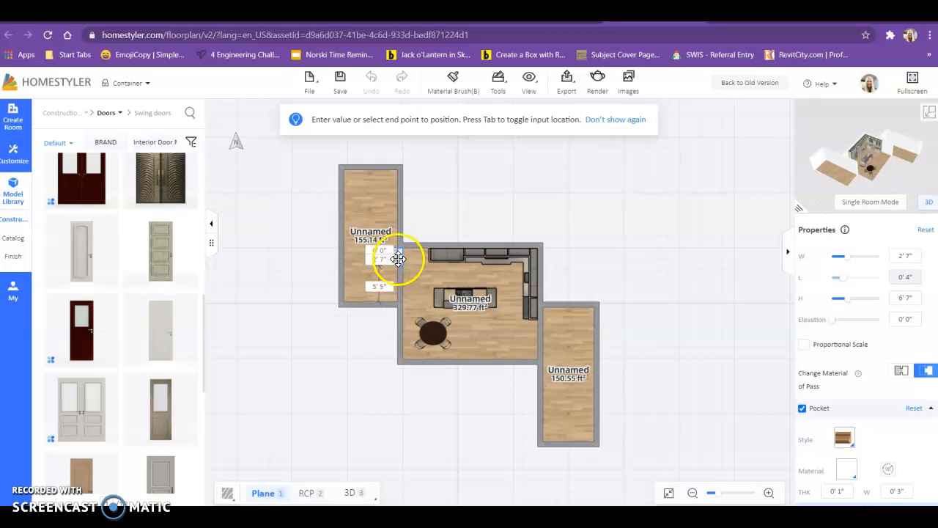
click(411, 415)
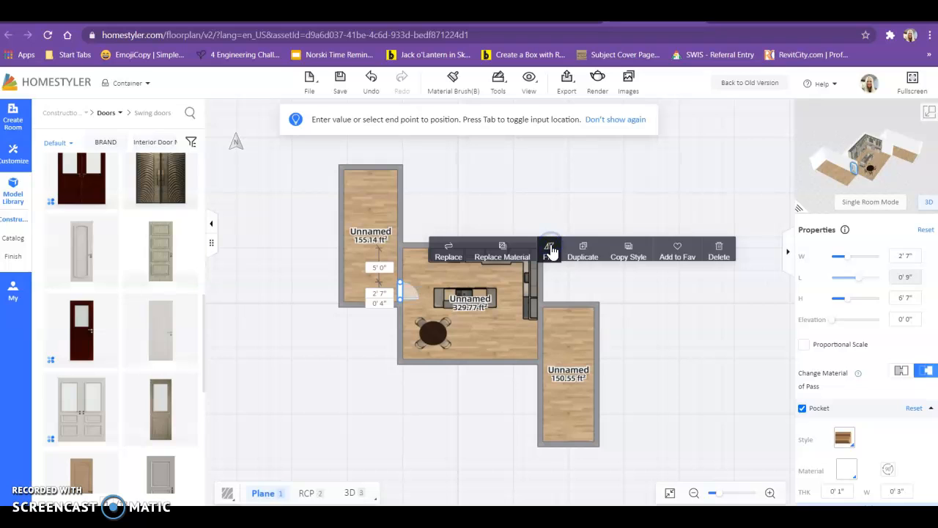
click(323, 361)
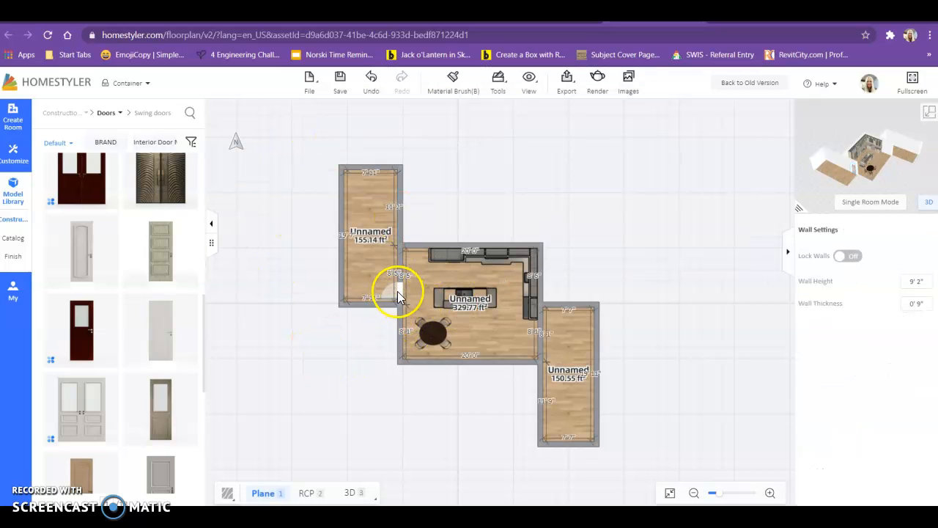
Step: Switch the main view to 3D and orbit the model to a lower angle
click(931, 114)
scroll(349, 320, up, 4)
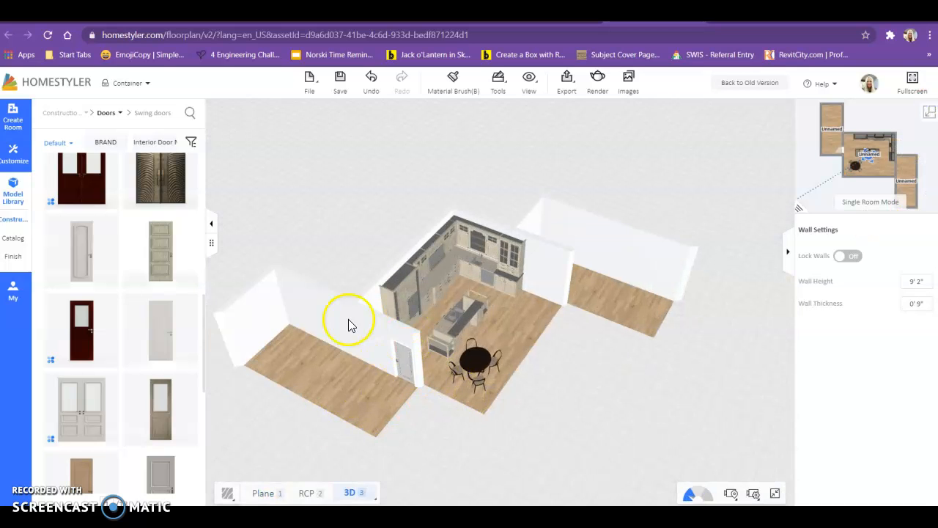
drag(361, 395, 332, 419)
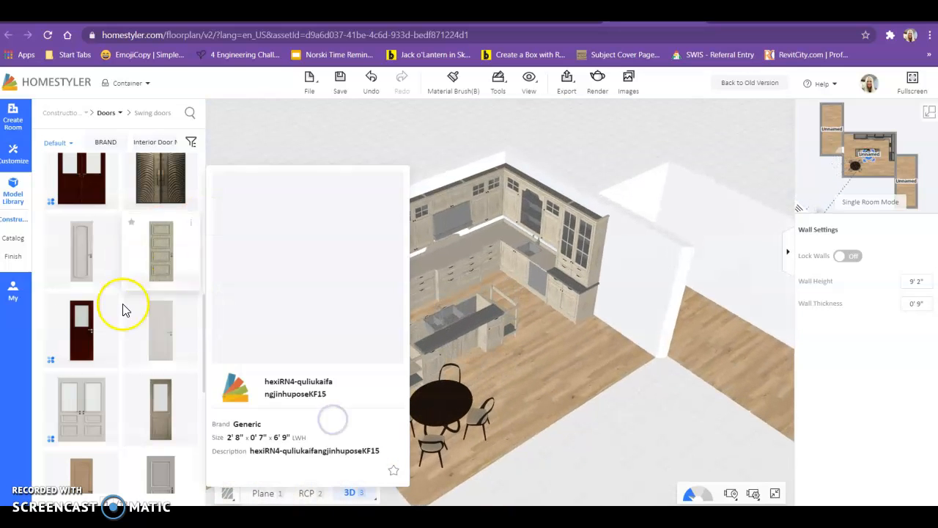
Step: Return to the Construction overview of wall openings, doors, windows, skylights and stairs
mouse_move(88, 418)
scroll(94, 404, down, 3)
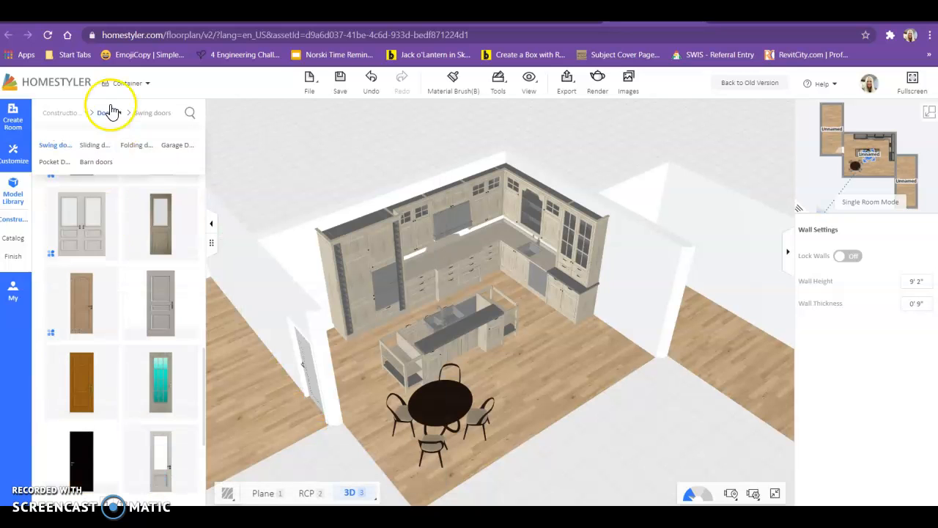
click(111, 115)
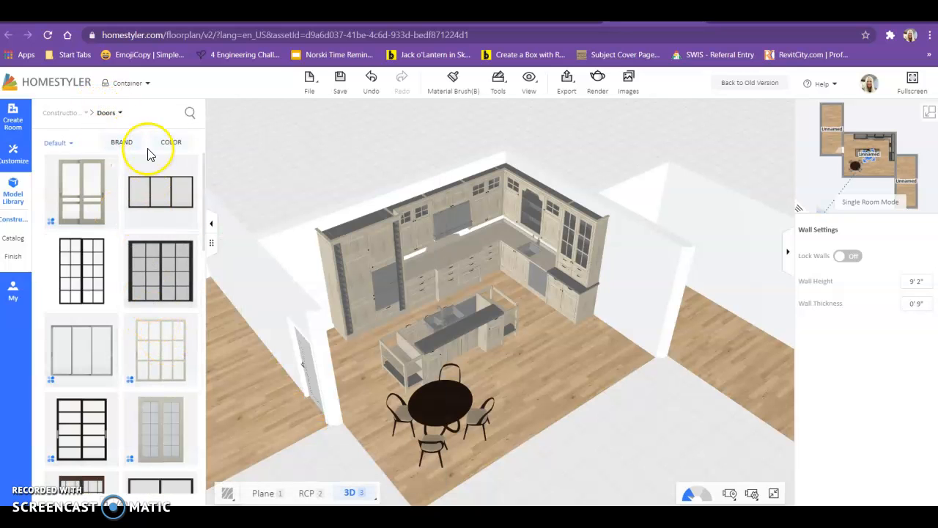
mouse_move(20, 221)
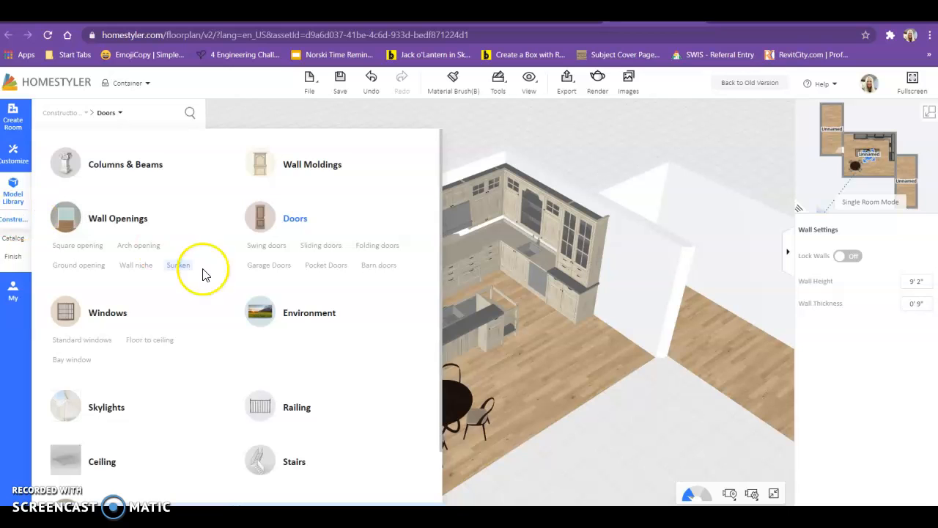
Step: Place a light double barn door and a dark barn door on the kitchen's right wall
click(373, 265)
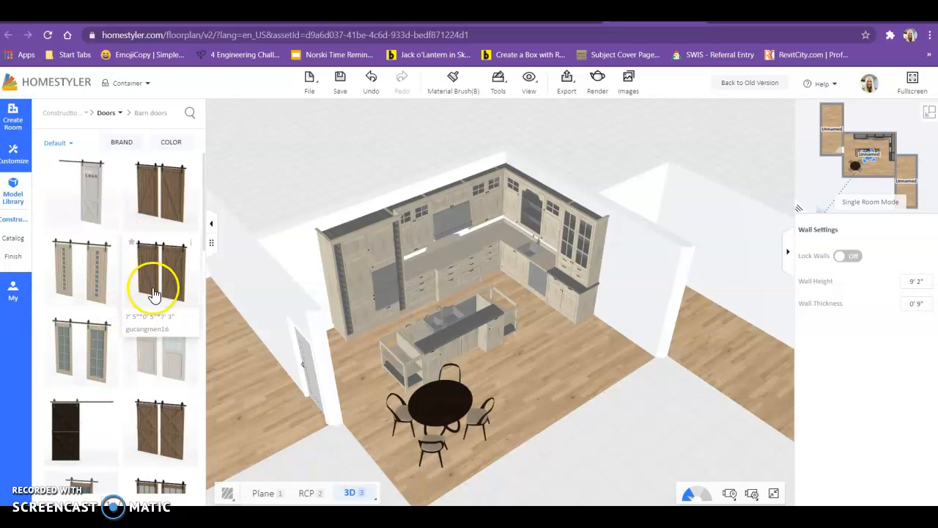
scroll(147, 297, down, 3)
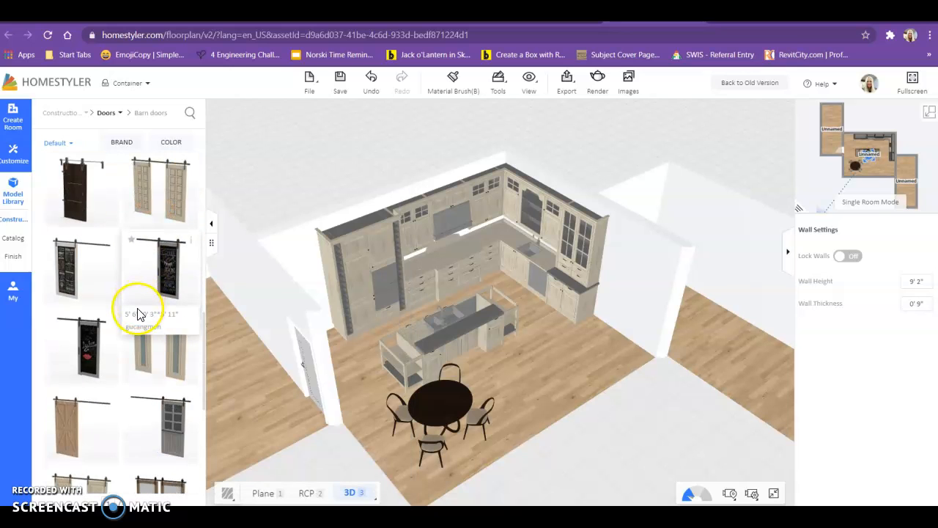
scroll(139, 307, down, 3)
scroll(136, 311, down, 2)
click(69, 226)
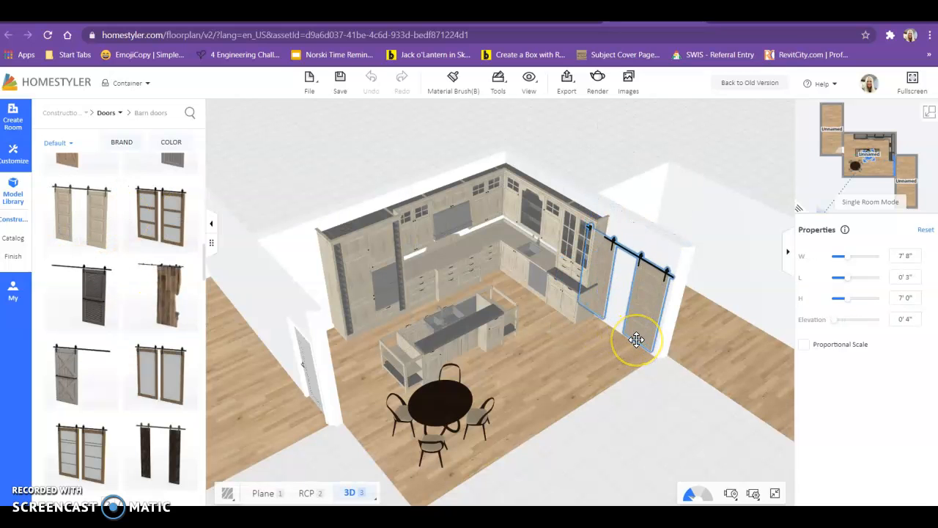
click(636, 339)
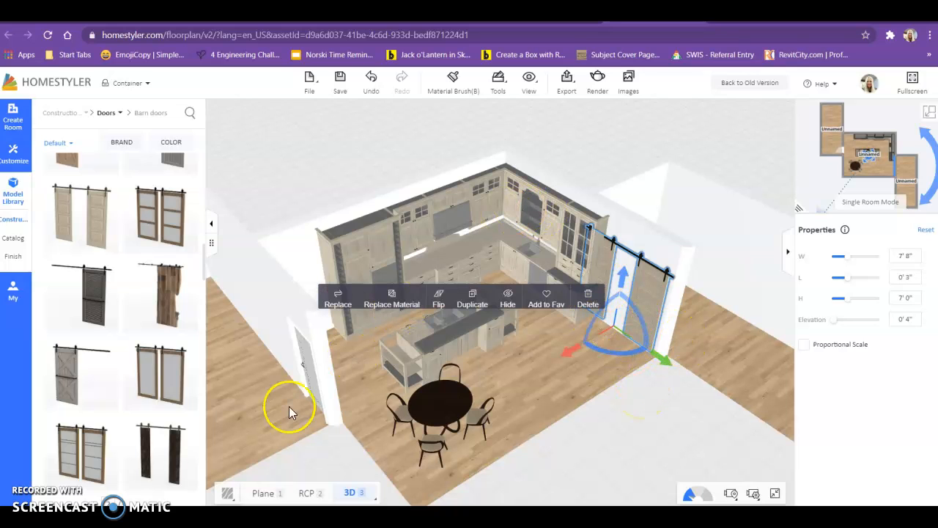
click(105, 303)
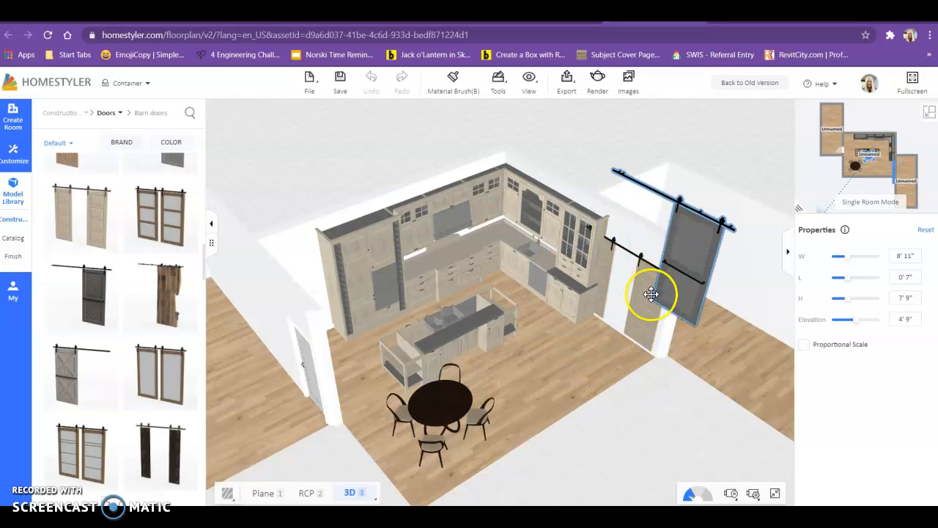
scroll(679, 324, up, 2)
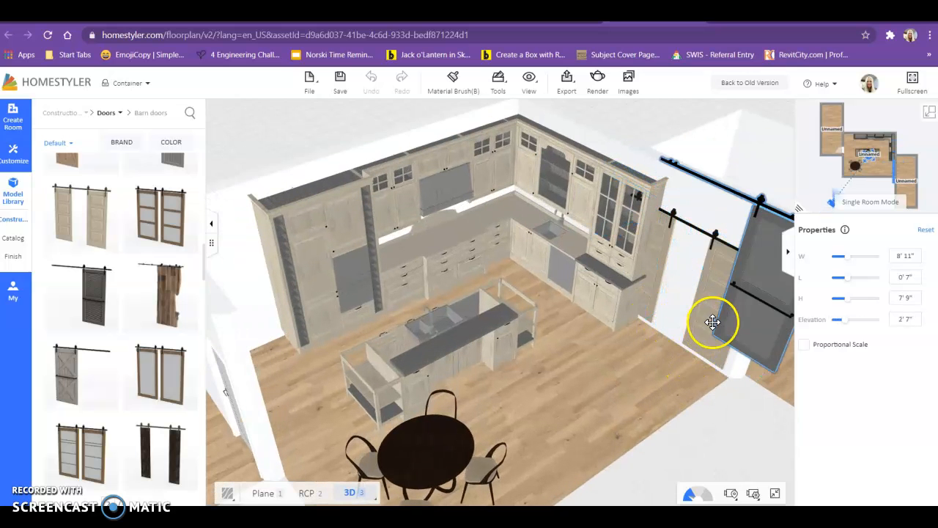
click(698, 347)
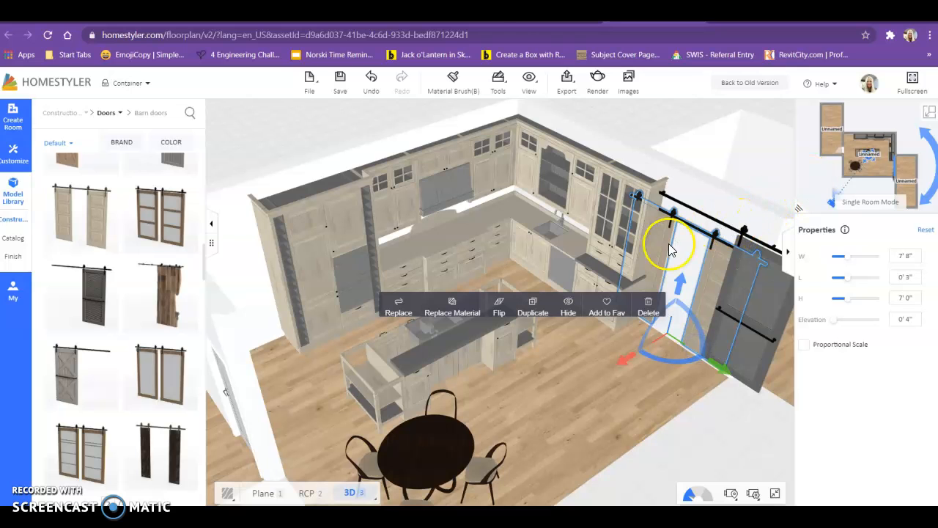
Step: Delete the light double barn door and drag the dark barn door off the wall
click(654, 307)
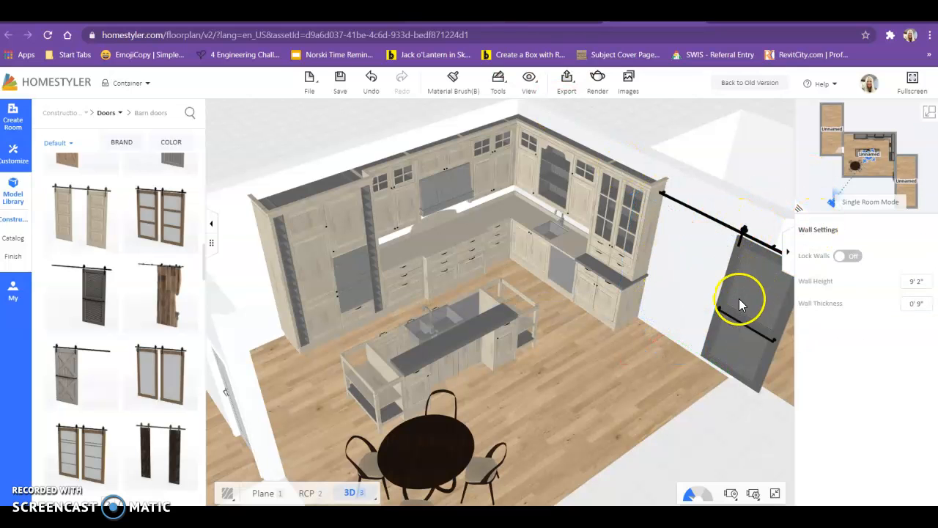
drag(739, 300, 724, 303)
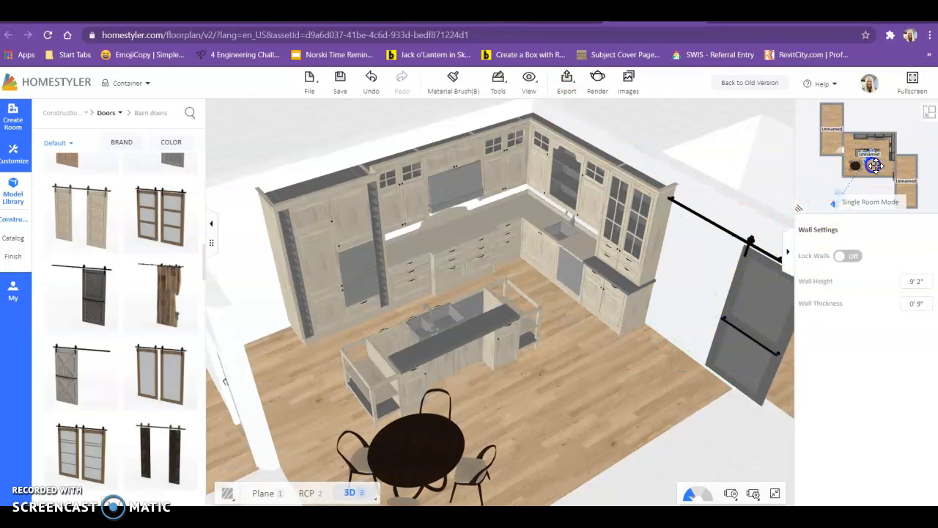
click(768, 348)
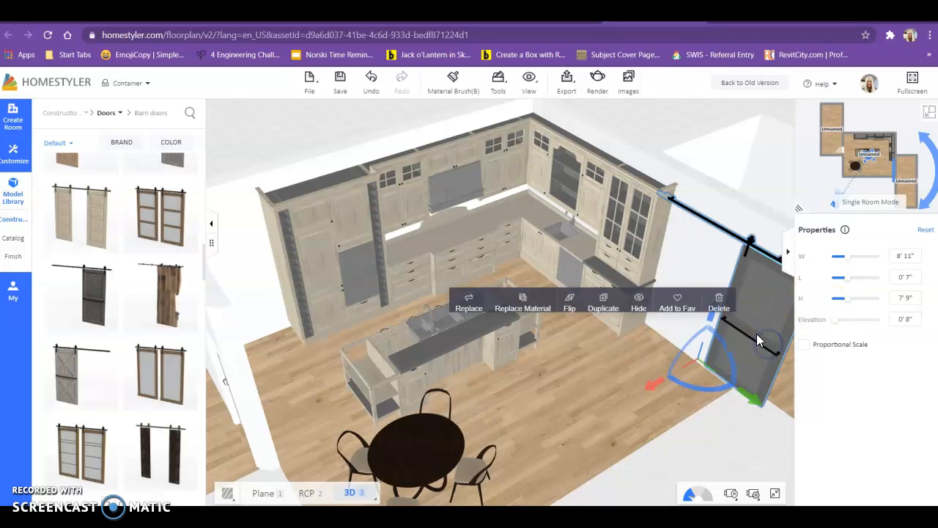
drag(770, 345, 805, 365)
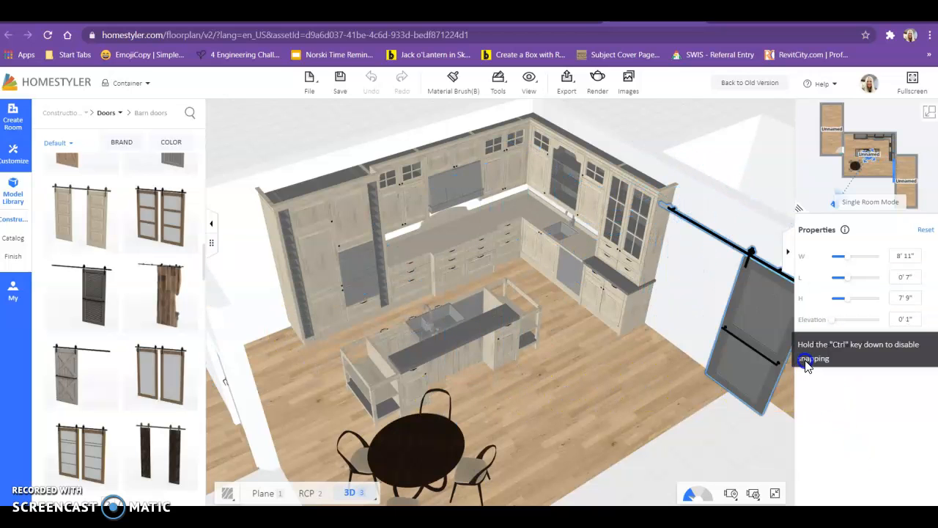
drag(737, 390, 59, 388)
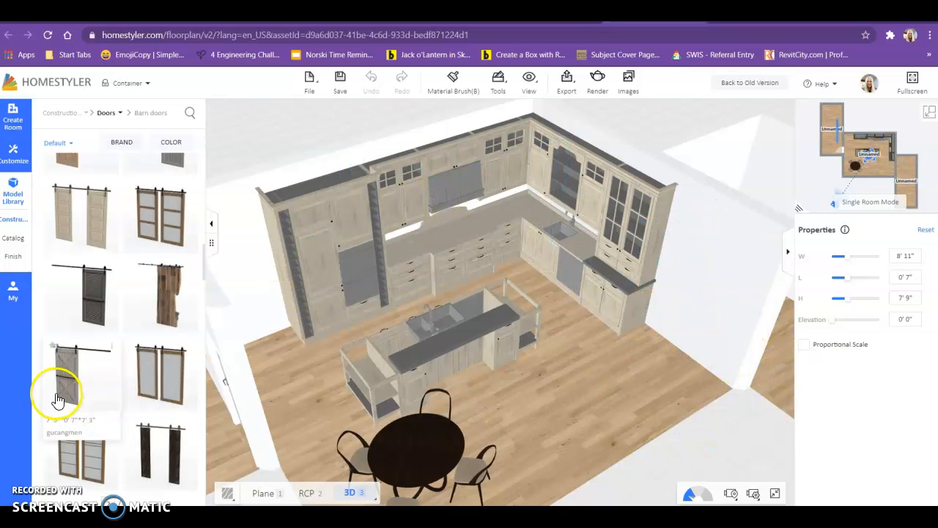
Step: Drag two barn door models, including a dark one, from the catalogue into the 3D scene
scroll(118, 364, down, 4)
scroll(115, 359, down, 2)
drag(157, 236, 759, 277)
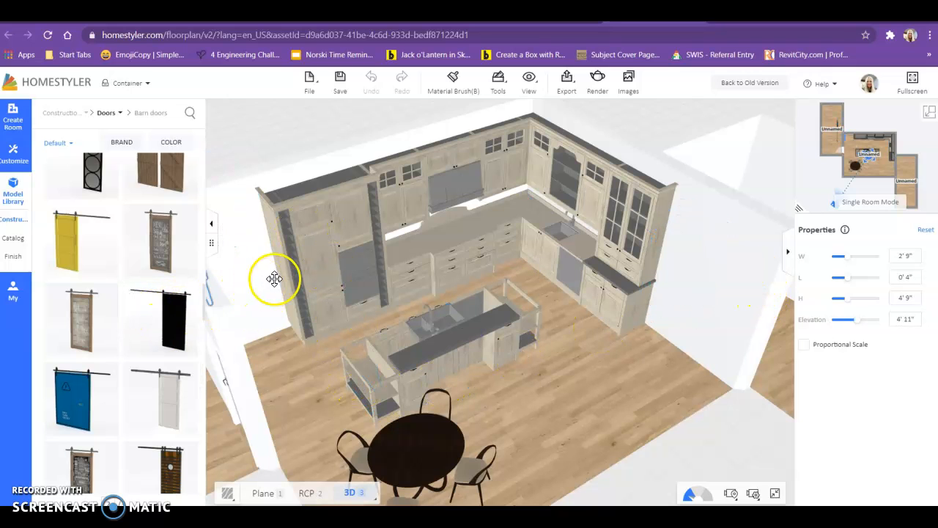
scroll(157, 357, down, 4)
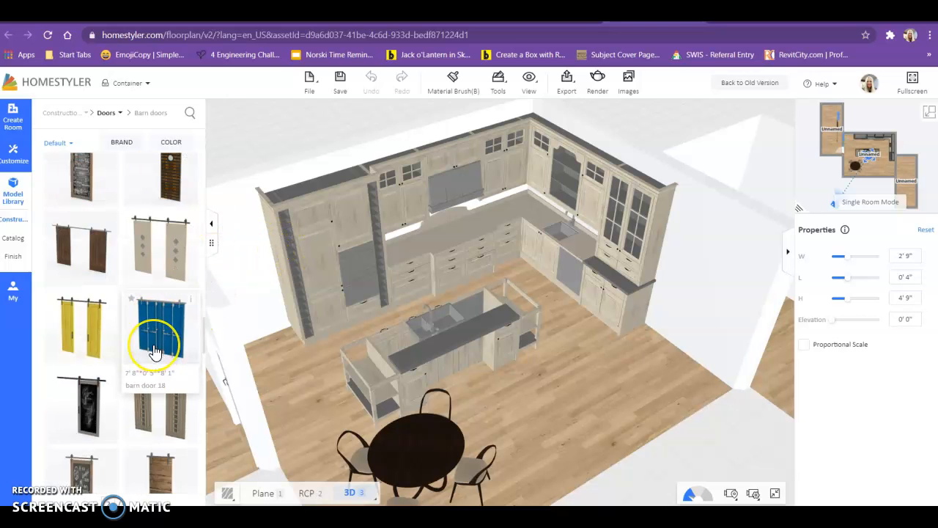
scroll(156, 356, down, 5)
scroll(154, 344, up, 4)
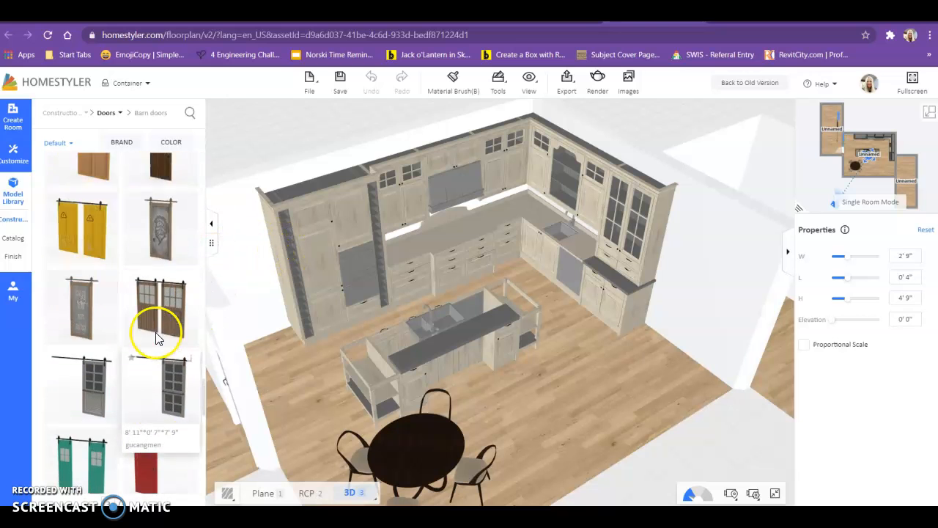
drag(167, 348, 758, 345)
Step: Put a blue barn door on the left room's wall, then delete it
scroll(66, 410, down, 3)
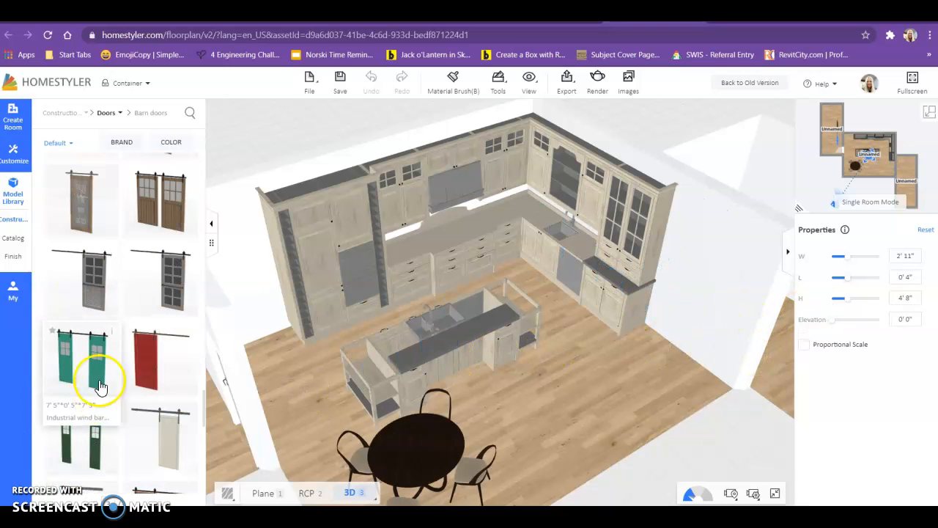
scroll(101, 272, down, 3)
scroll(106, 278, down, 6)
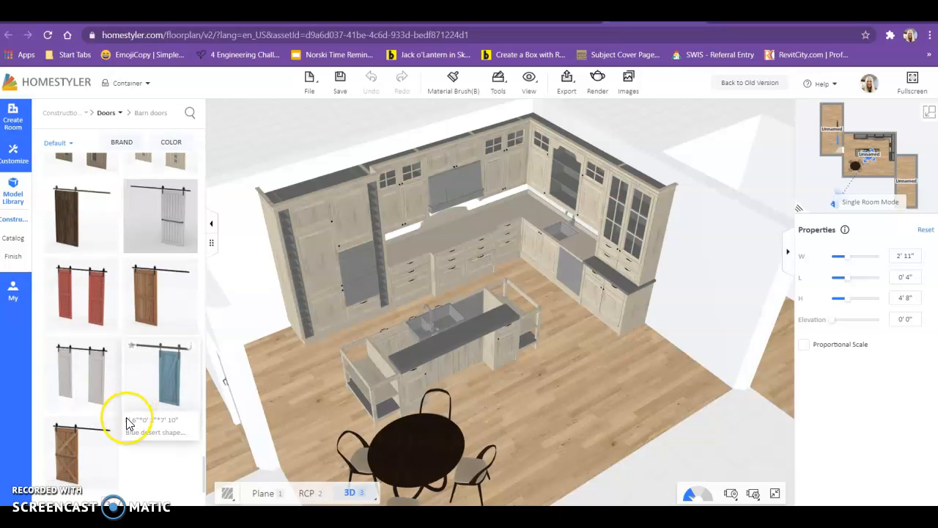
drag(126, 408, 325, 314)
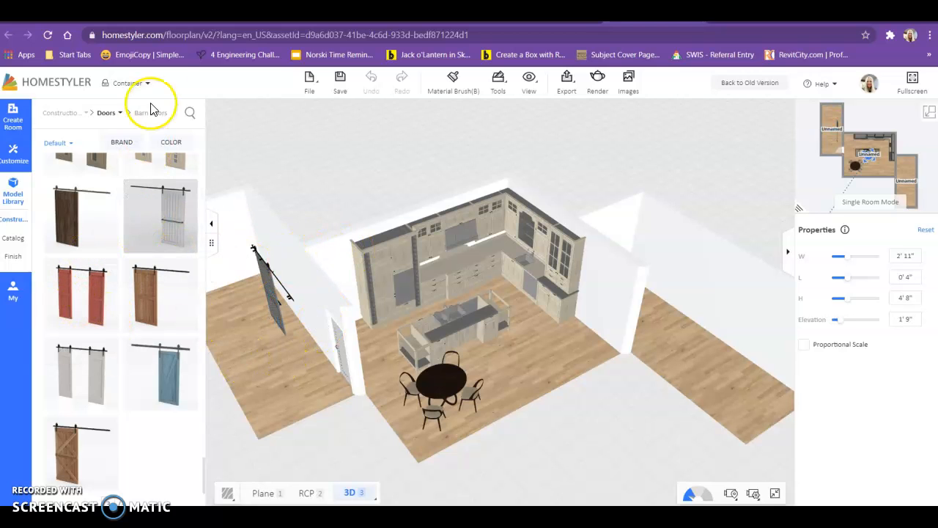
click(271, 291)
key(Delete)
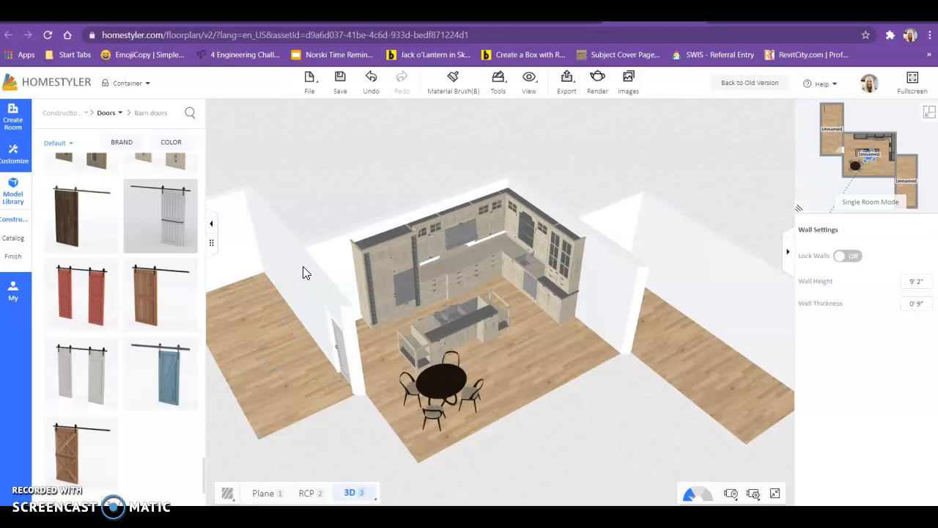
mouse_move(71, 115)
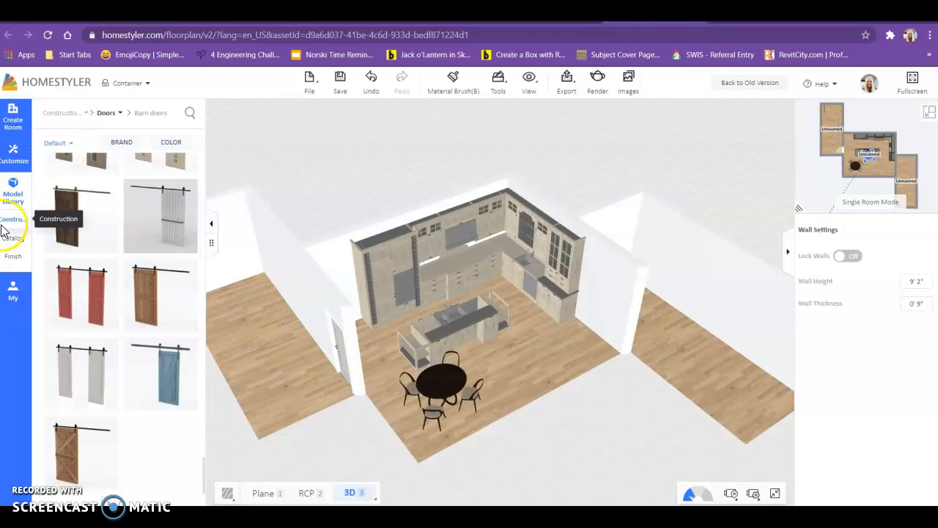
mouse_move(15, 219)
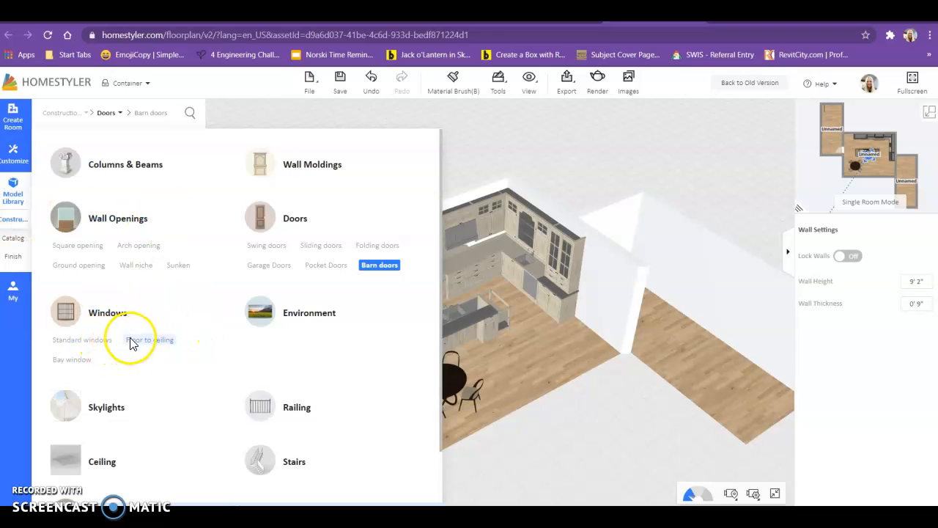
Step: Browse the bay window models, then go back to the Construction categories
click(86, 366)
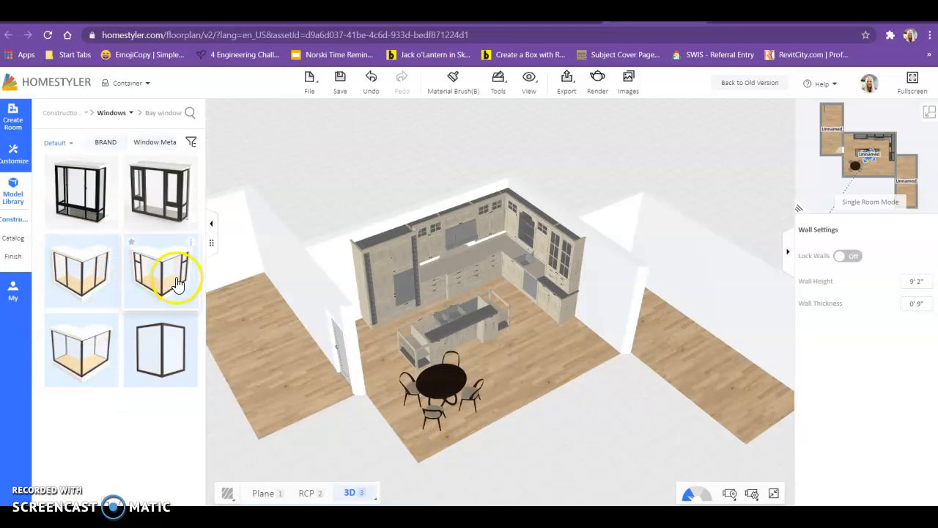
click(12, 226)
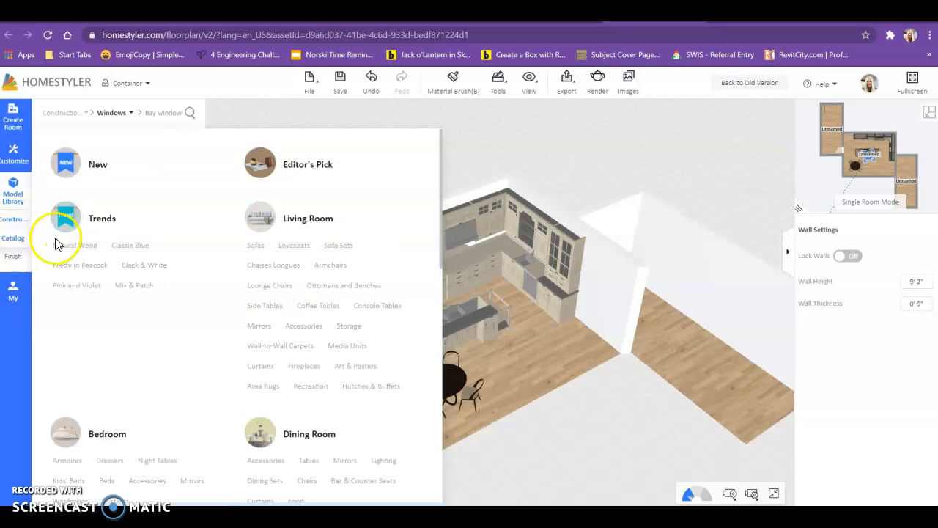
scroll(132, 346, down, 3)
mouse_move(12, 227)
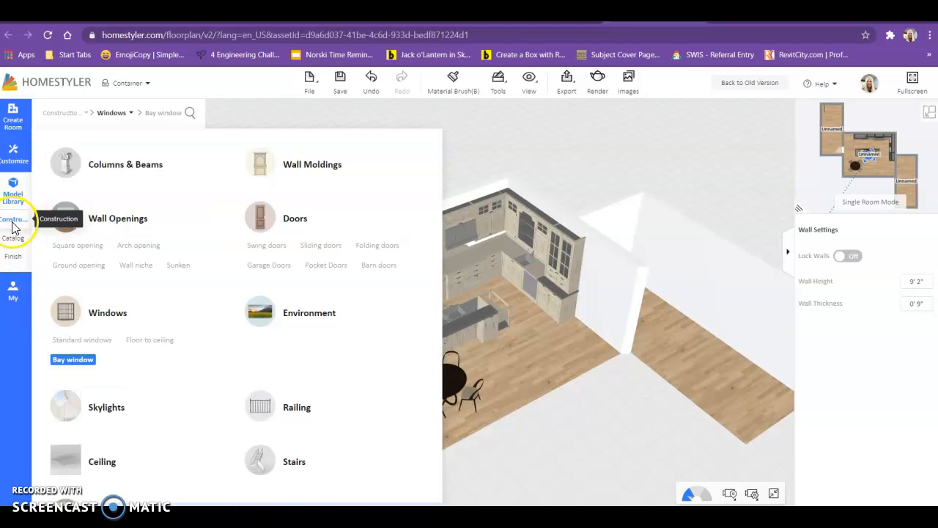
Step: Pick a 2'11" by 4'11" standard sash window to position on the kitchen walls
click(86, 341)
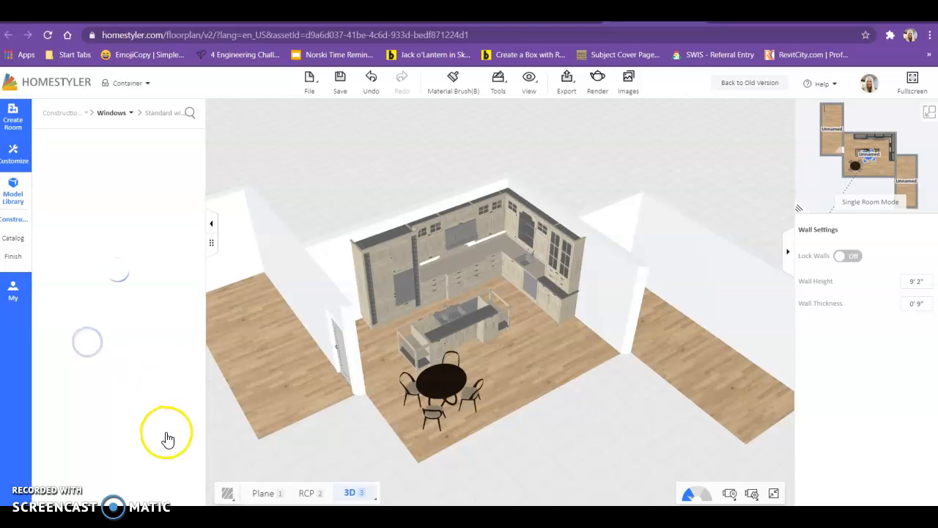
scroll(152, 415, down, 10)
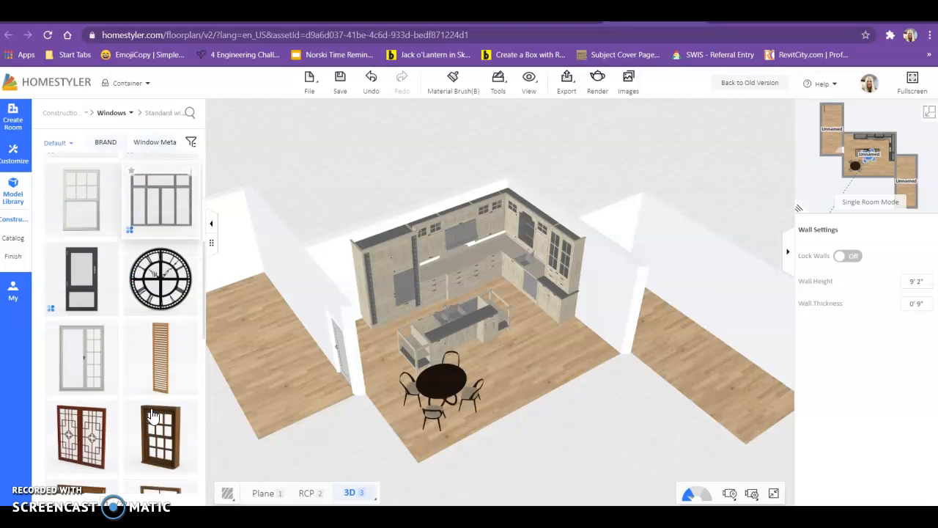
scroll(151, 415, down, 4)
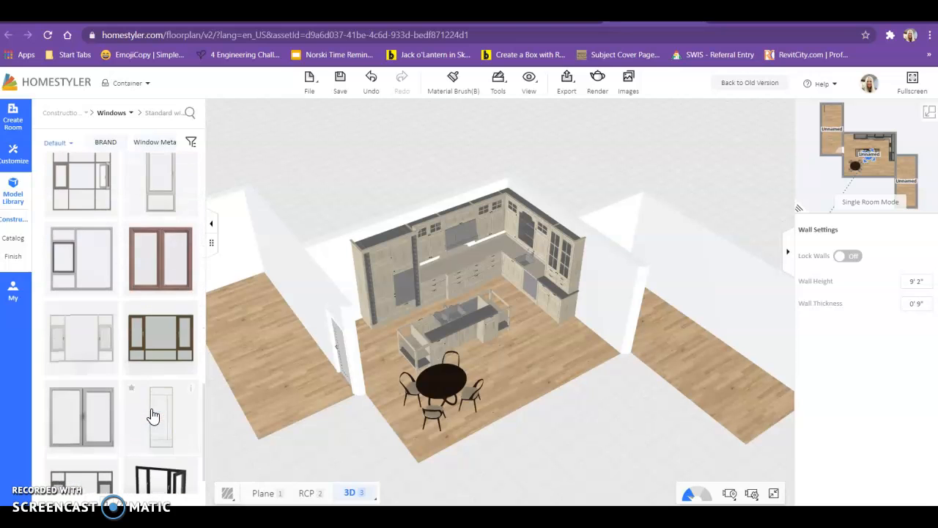
scroll(143, 370, down, 4)
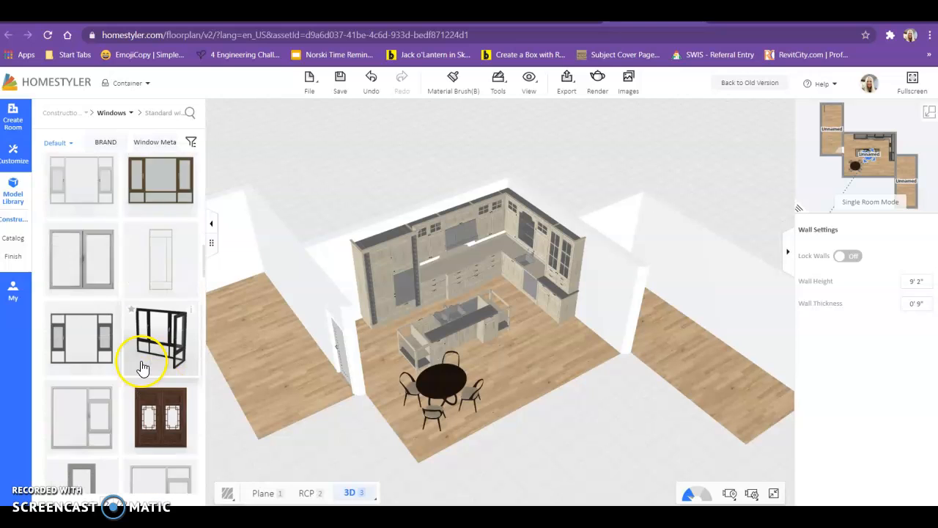
scroll(143, 370, down, 8)
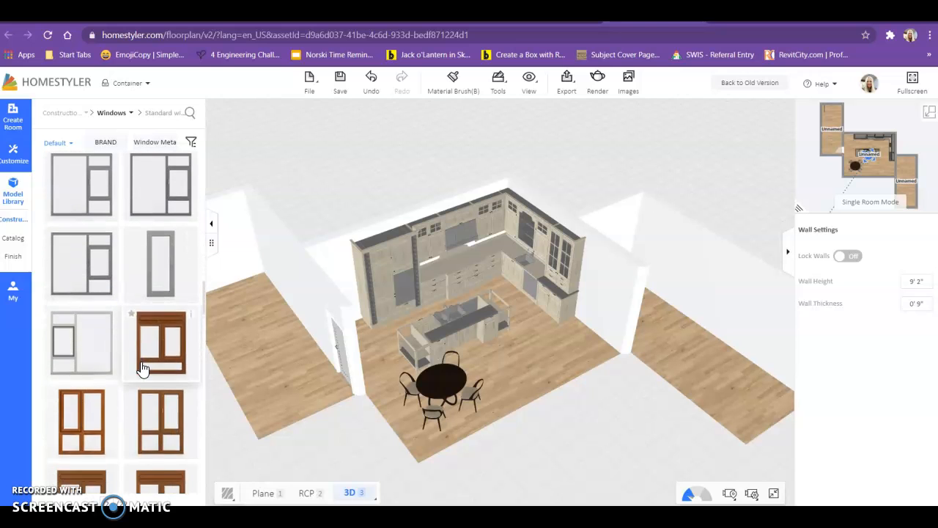
scroll(143, 370, down, 8)
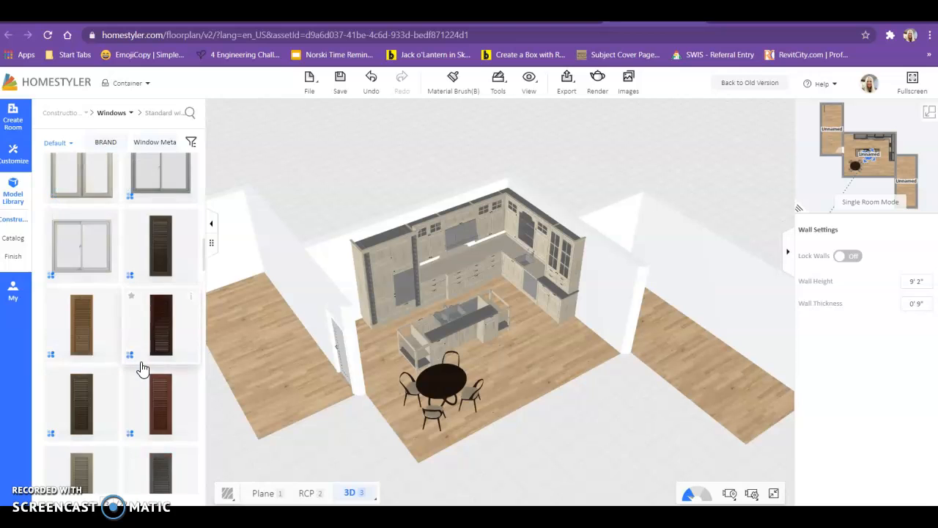
scroll(143, 370, down, 8)
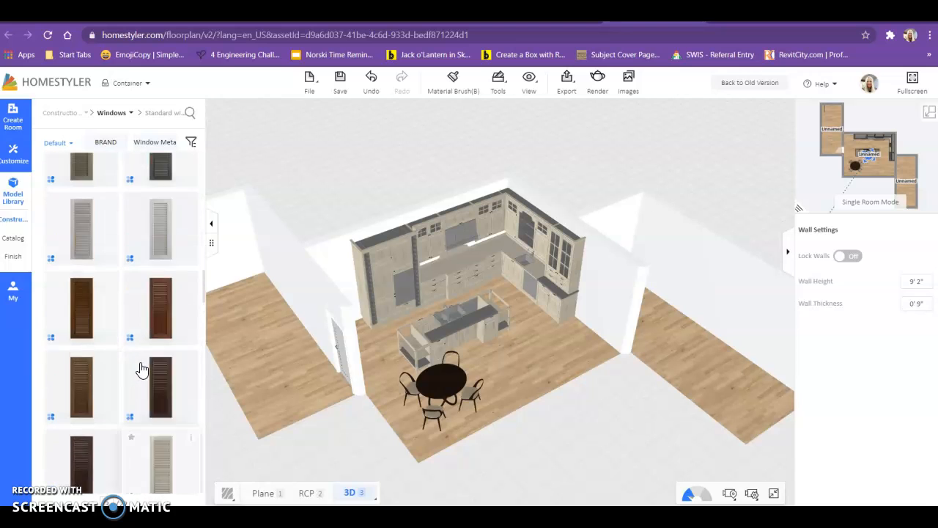
scroll(142, 370, down, 8)
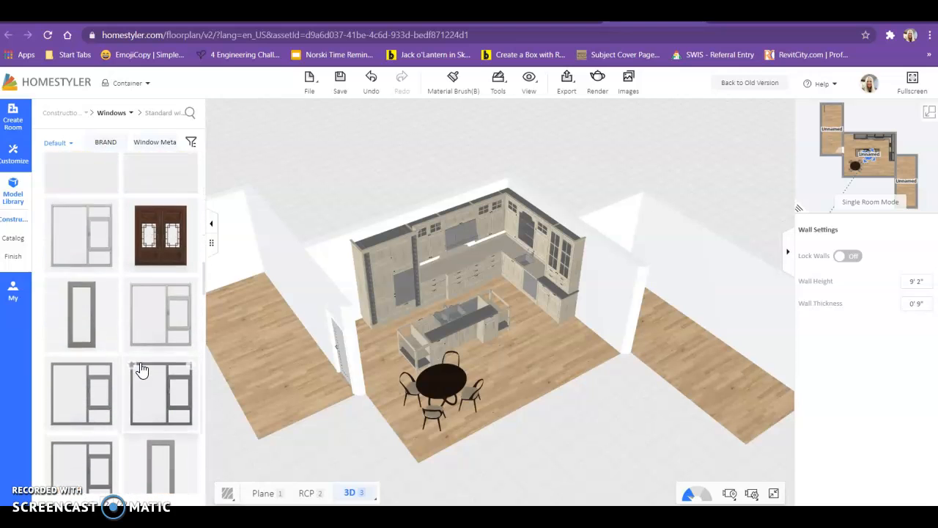
scroll(142, 370, down, 6)
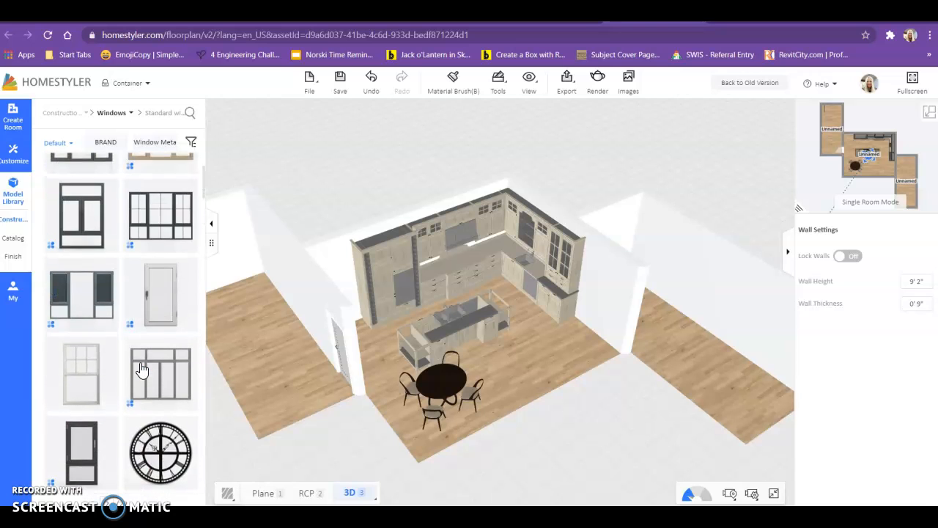
click(83, 429)
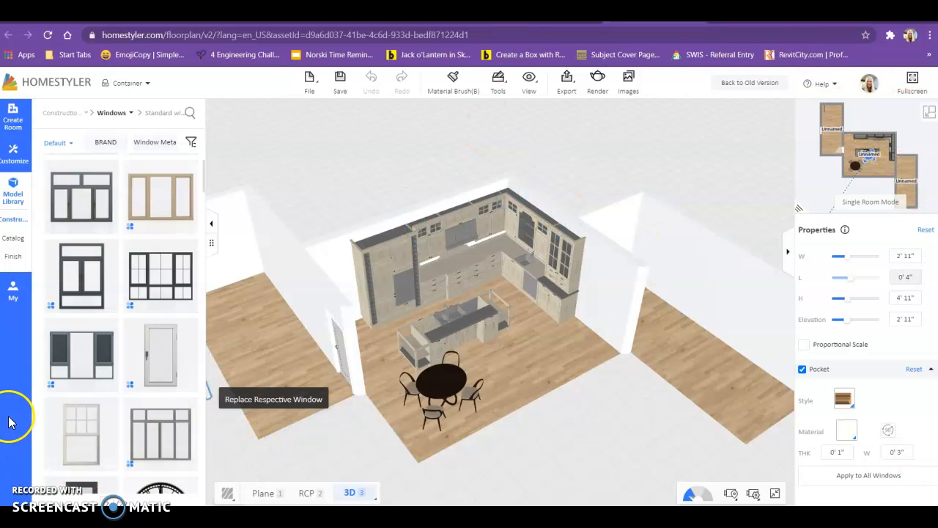
Step: In the 2D plan, place a standard window on the left room's right wall and a copy on its outer wall
click(930, 112)
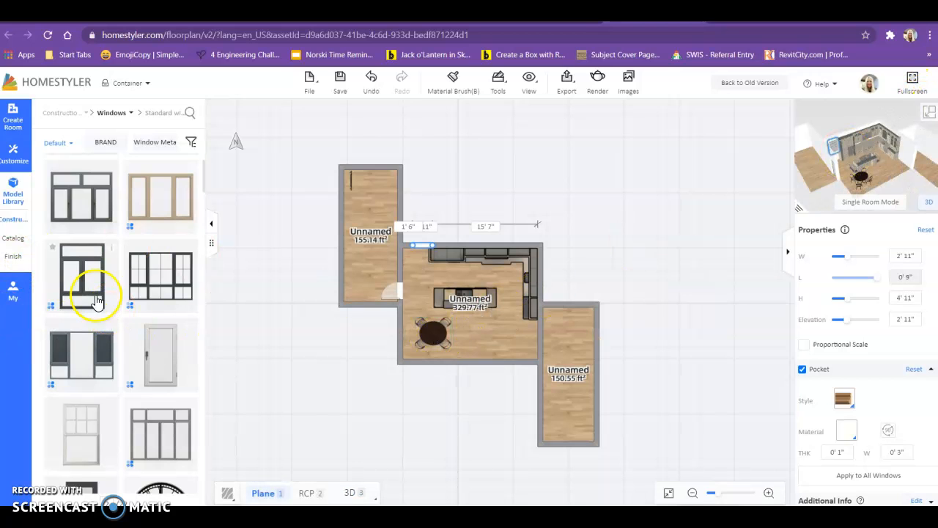
click(93, 447)
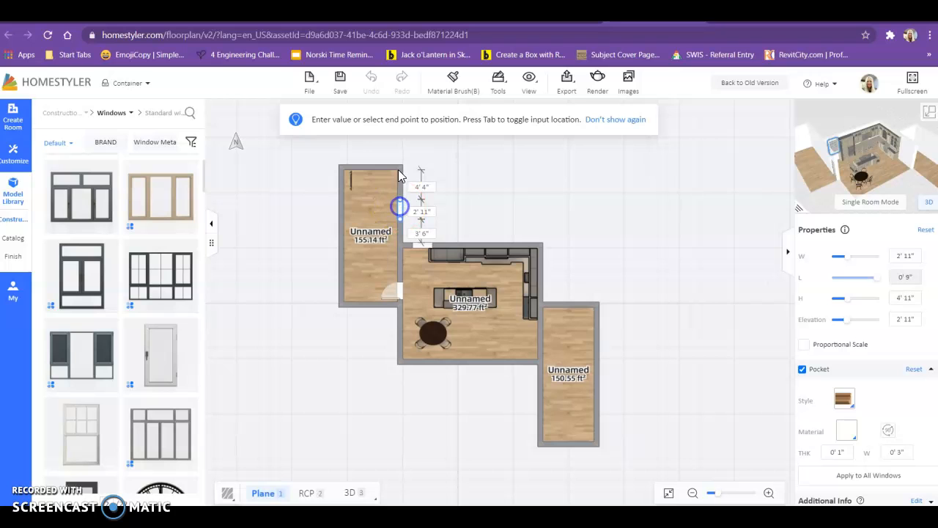
click(400, 176)
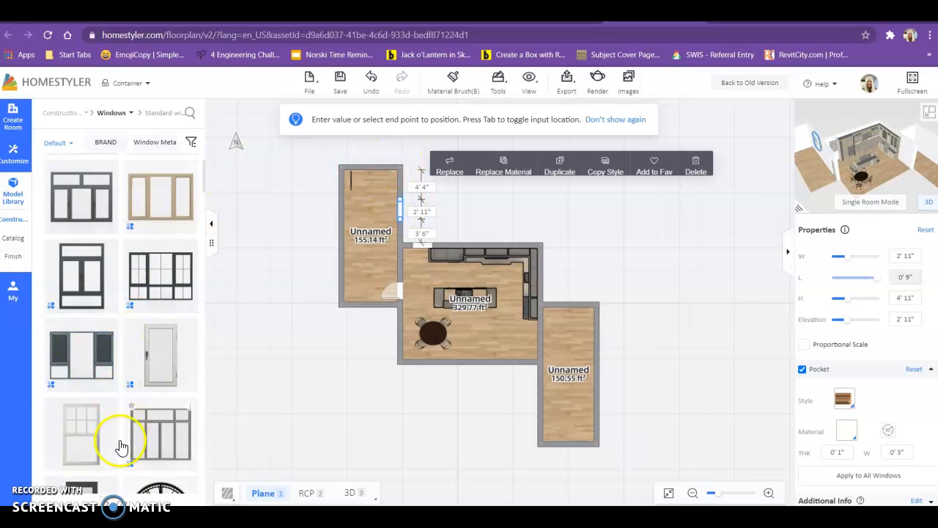
click(402, 214)
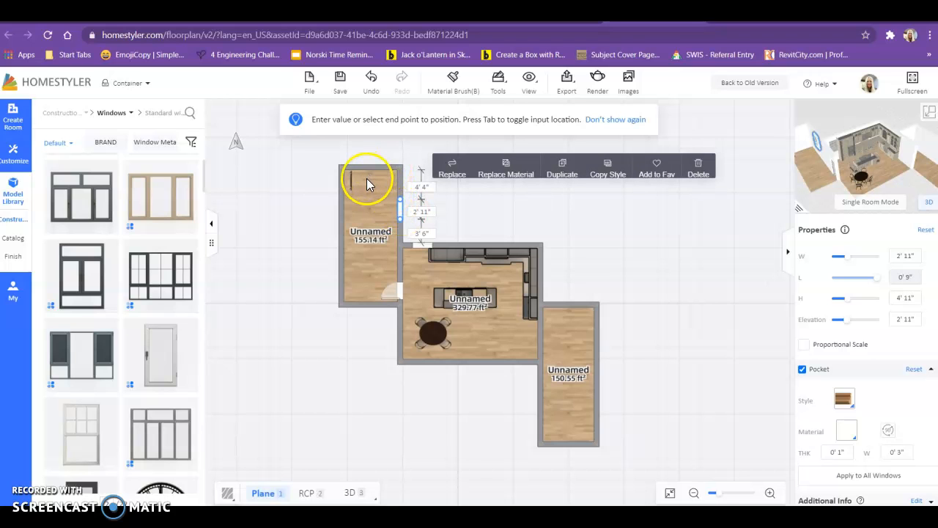
key(ctrl+v)
drag(342, 198, 349, 287)
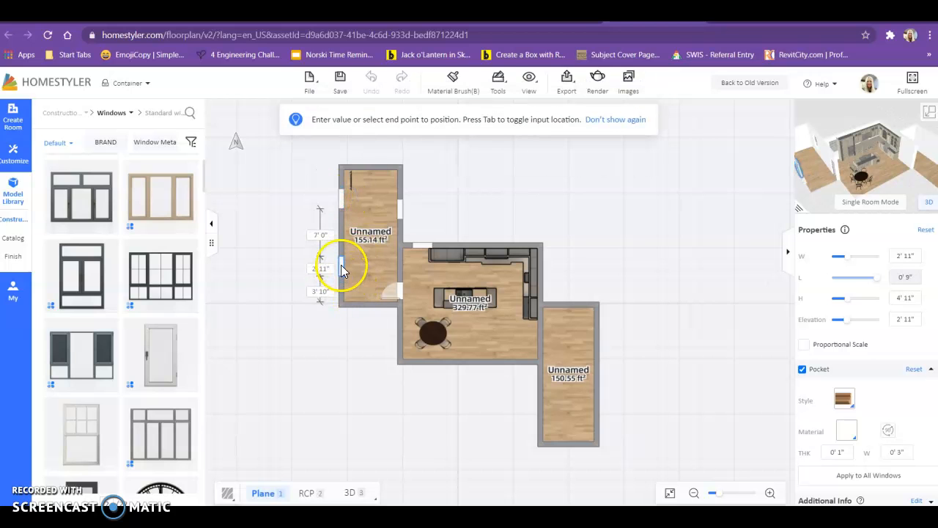
click(341, 266)
Step: Paste window copies onto the right room's top wall and twice onto its right wall
key(ctrl+v)
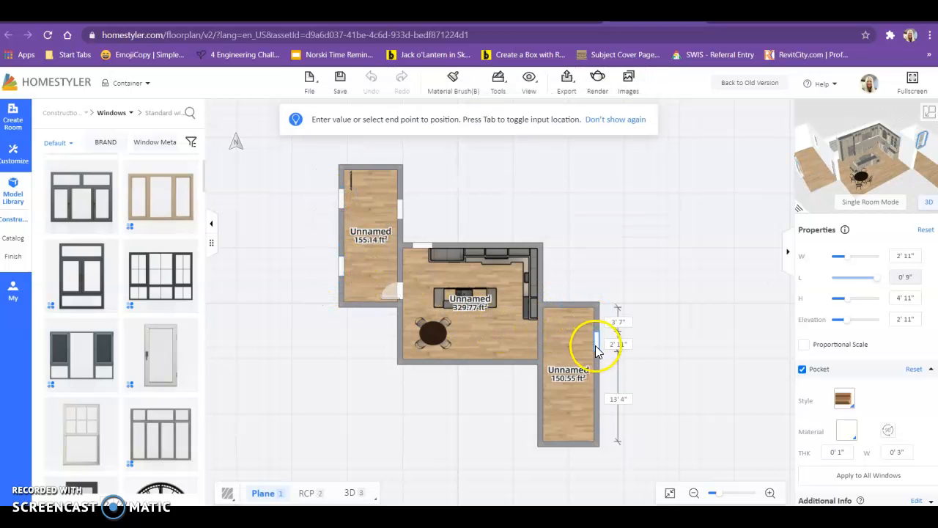
click(568, 305)
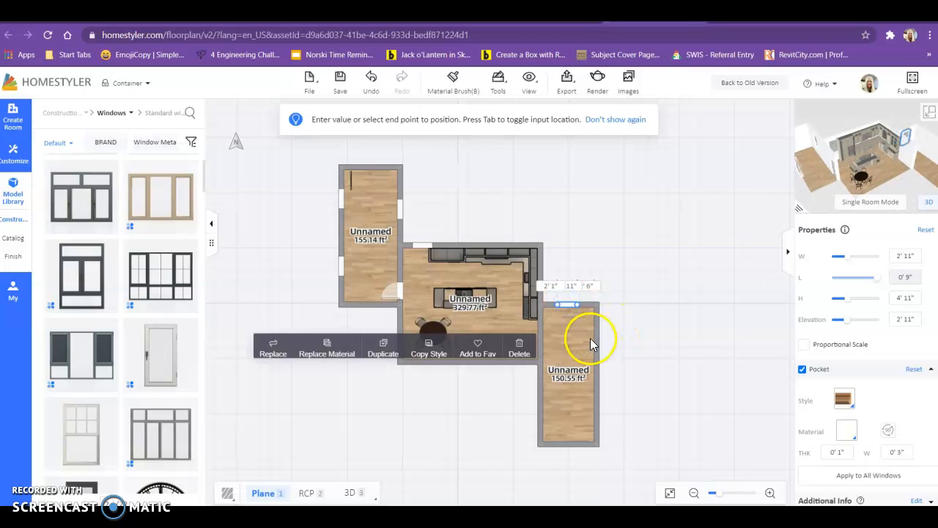
click(595, 352)
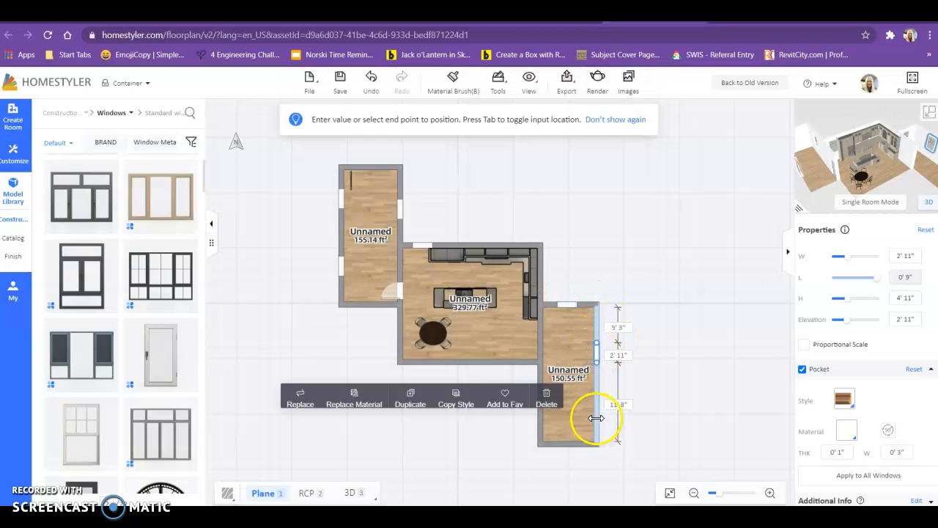
key(ctrl+v)
click(597, 413)
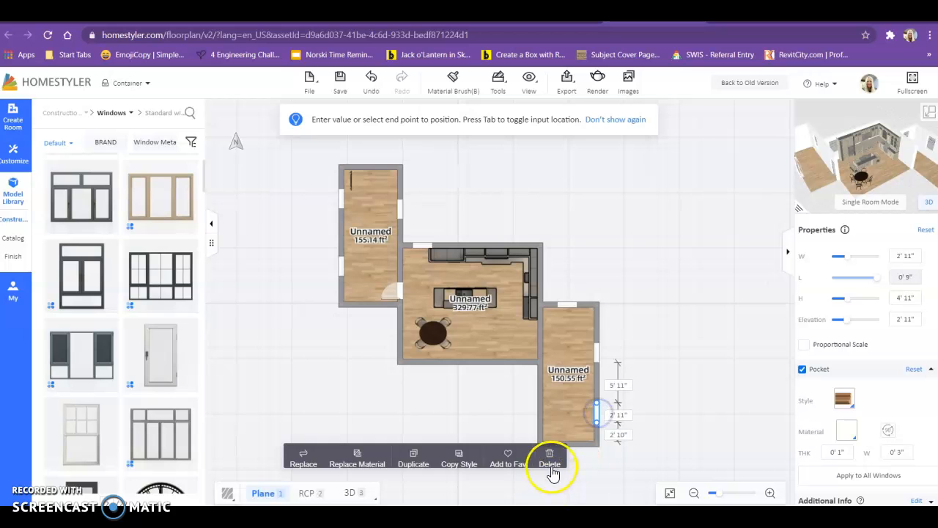
click(537, 407)
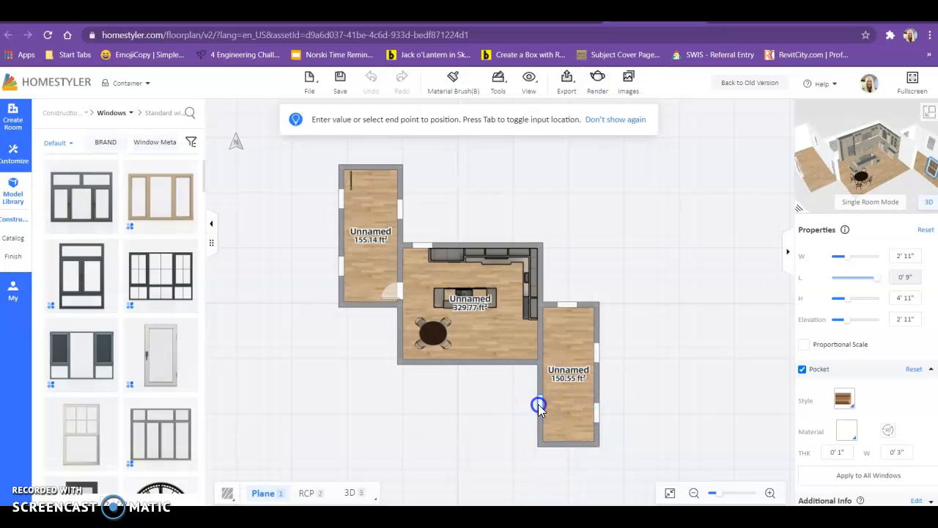
click(341, 198)
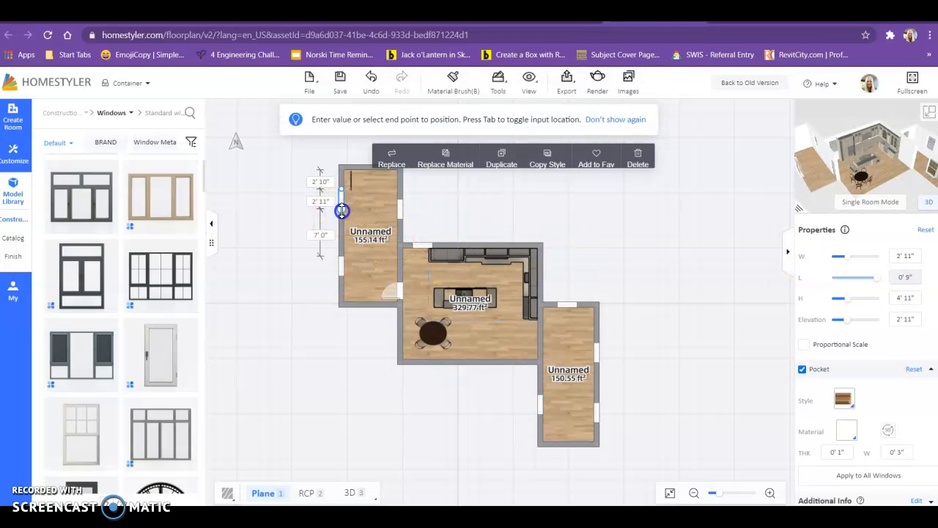
Step: Widen the left room's outer-wall window to about 5'5" using its end handle and the W slider
drag(341, 211, 342, 221)
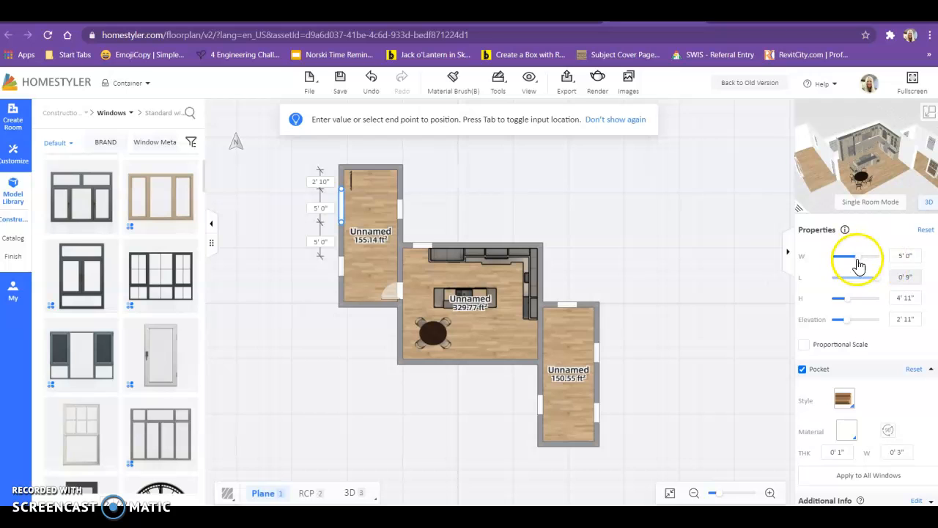
drag(860, 265, 858, 257)
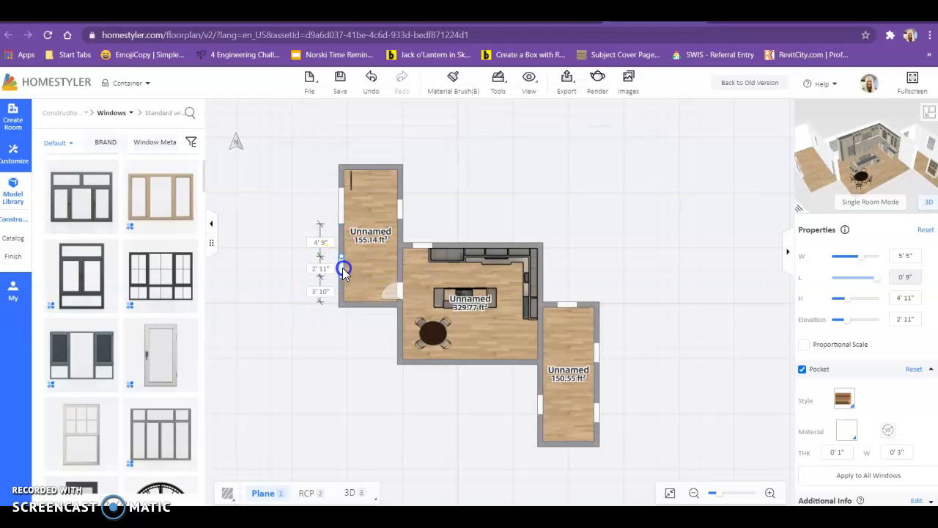
click(342, 268)
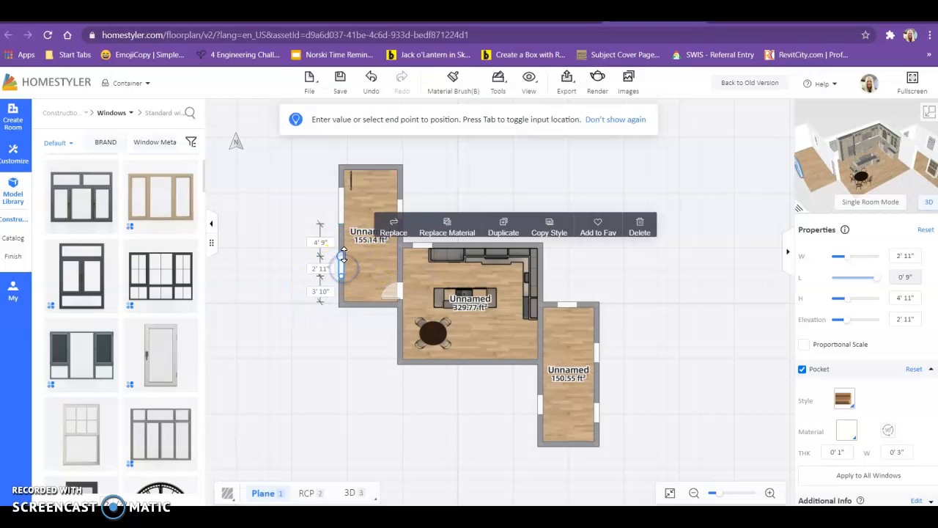
Step: Switch to 3D, orbit around the kitchen, and delete the window beside the cabinets
click(929, 112)
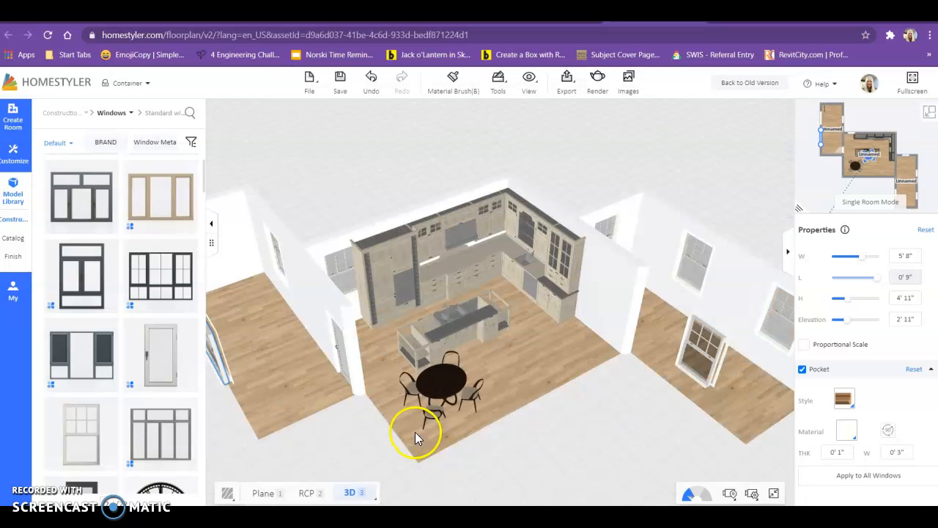
drag(589, 448, 525, 391)
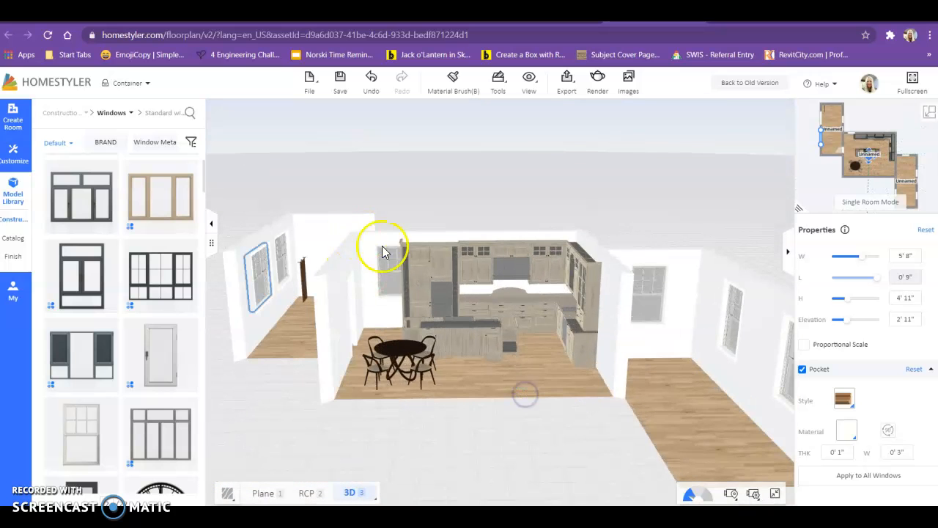
click(377, 273)
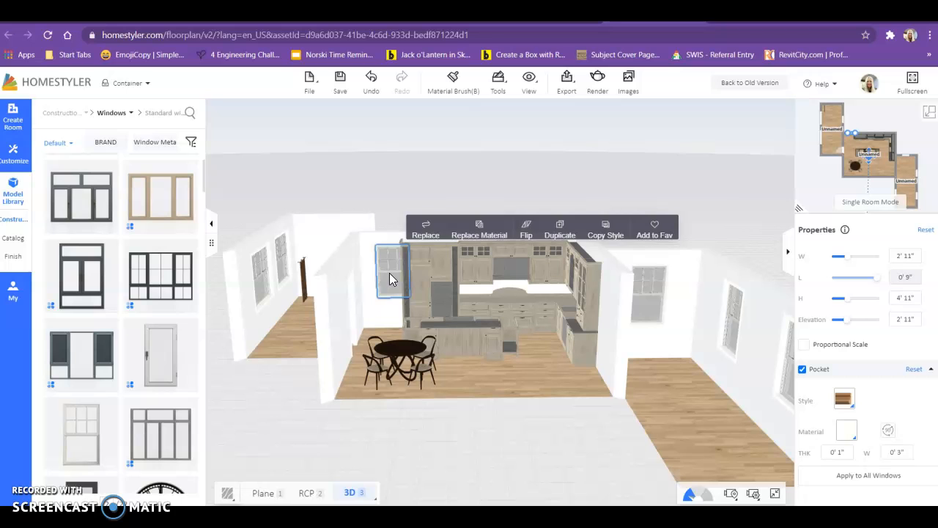
key(Delete)
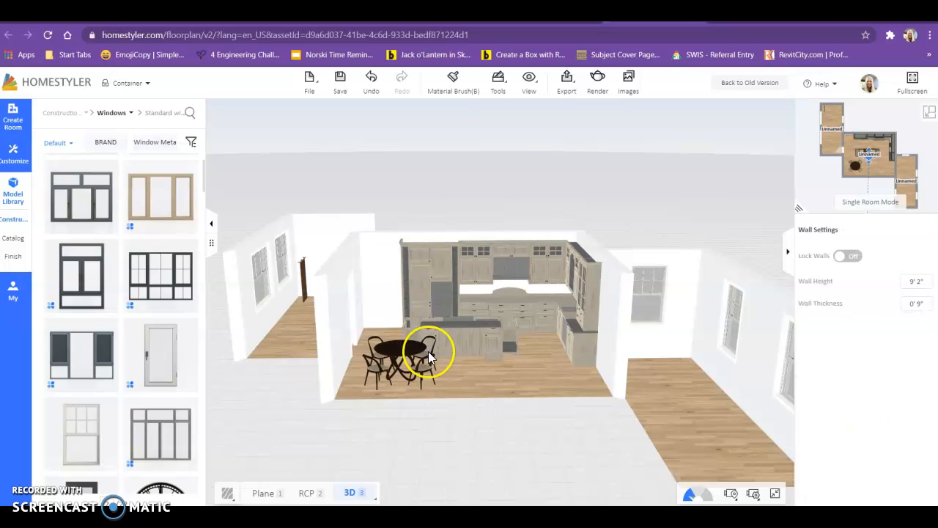